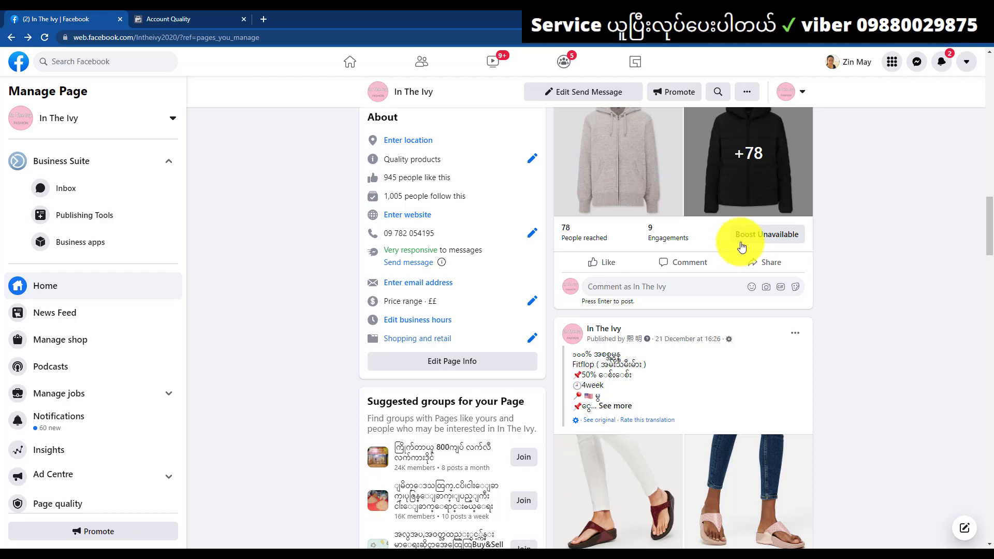
Check the In The Ivy post's Boost Unavailable notice to see that advertising access is restricted
left_click(764, 235)
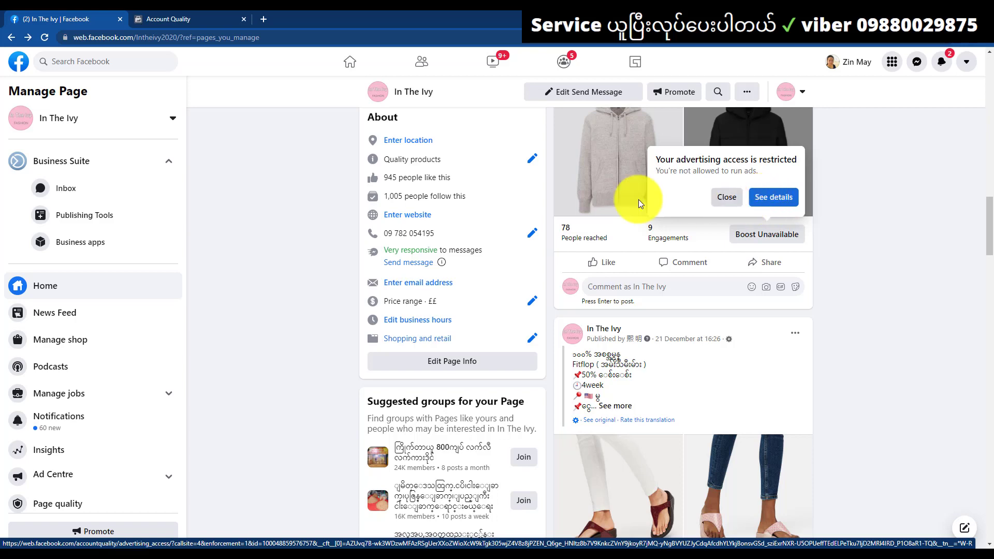
left_click(209, 12)
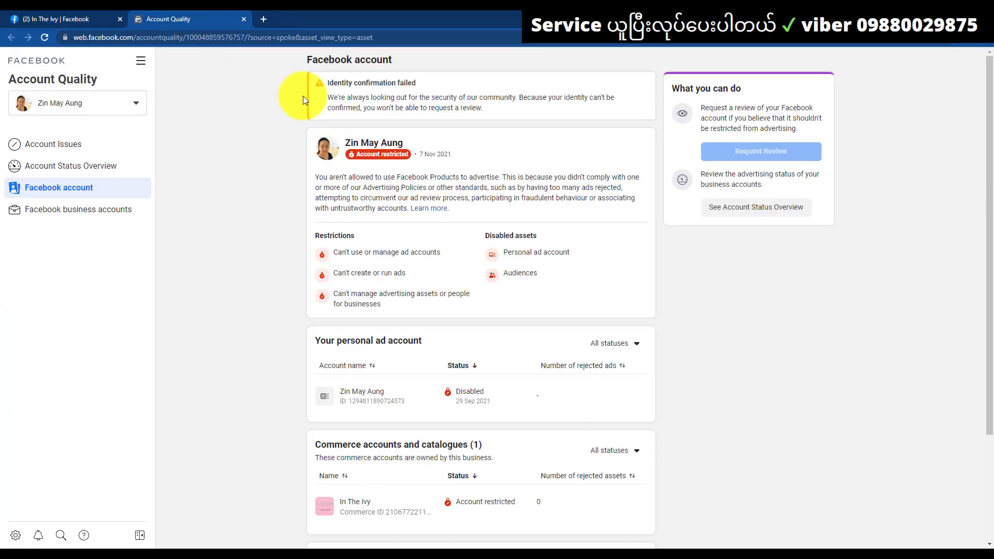
left_click_drag(329, 83, 419, 88)
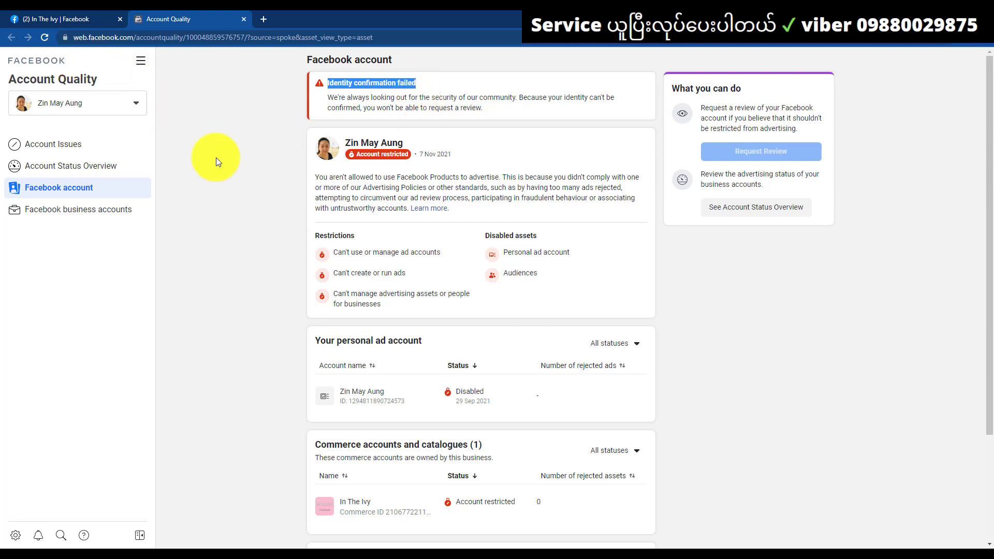
left_click(161, 558)
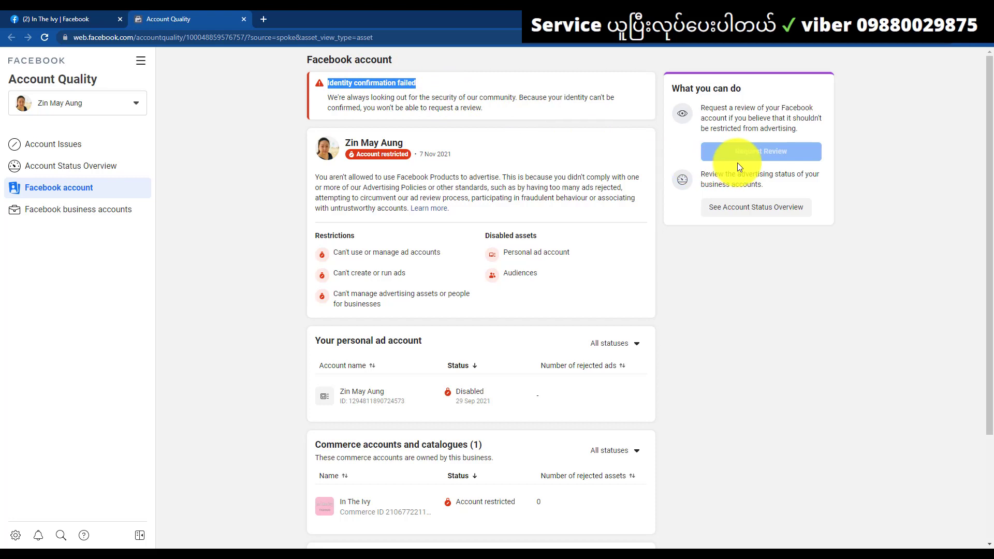
mouse_move(738, 160)
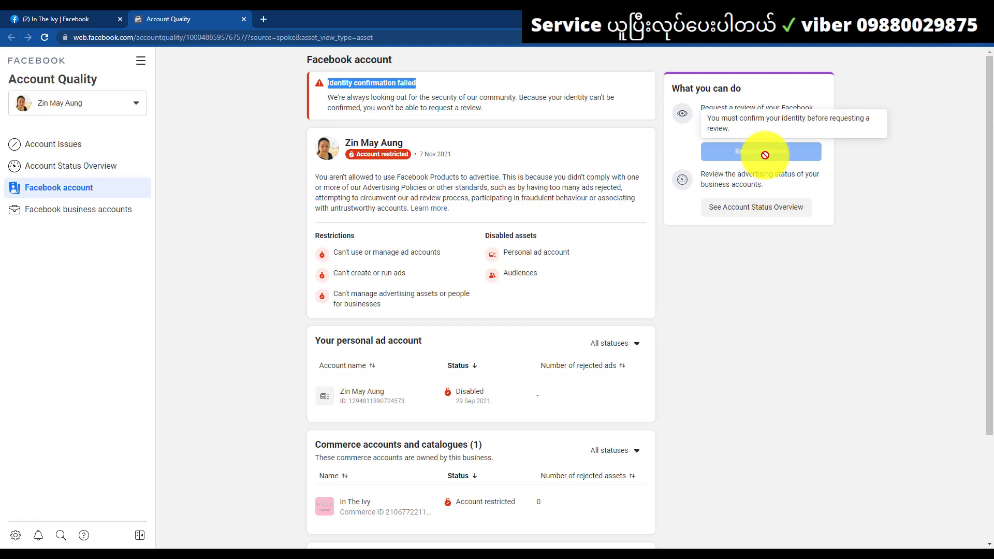
left_click(60, 17)
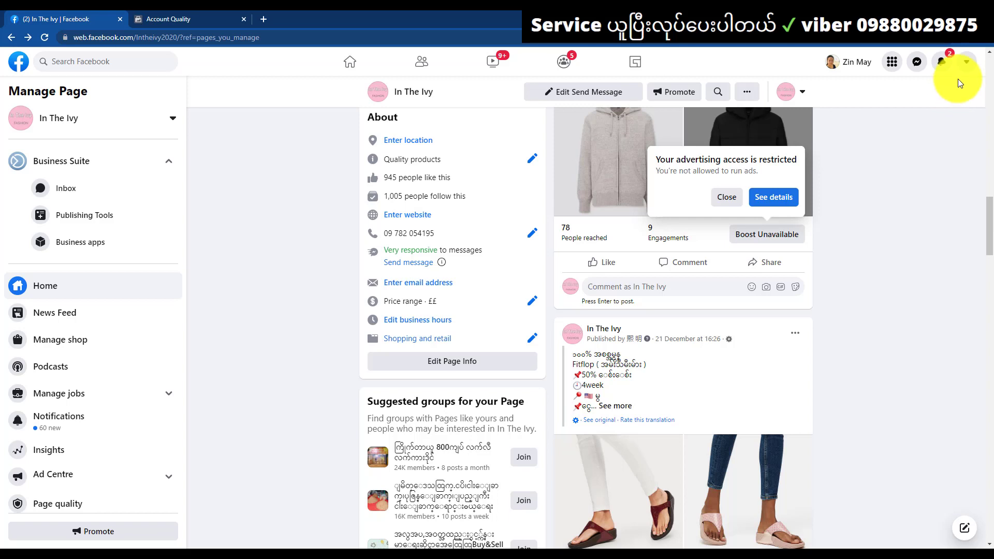
Go through Settings & privacy to the Identity confirmation settings
left_click(966, 61)
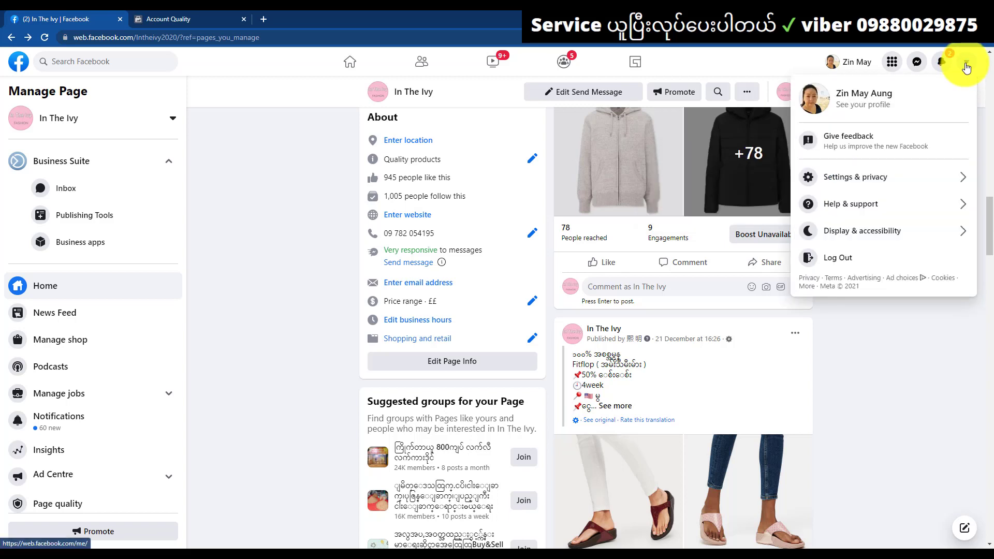
left_click(863, 175)
left_click(852, 135)
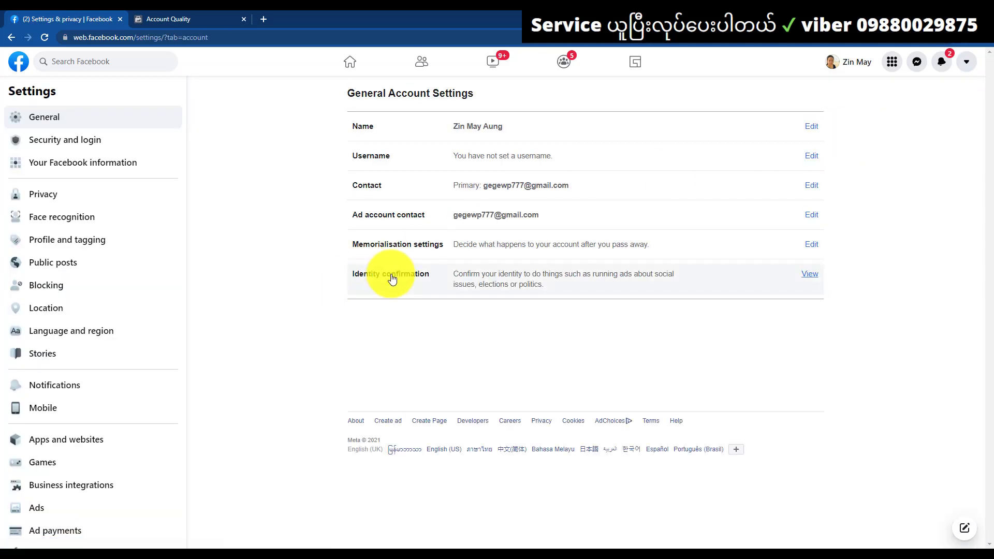
left_click(615, 275)
Confirm with the saved account password, then go back to the Account Quality tab
left_click(454, 187)
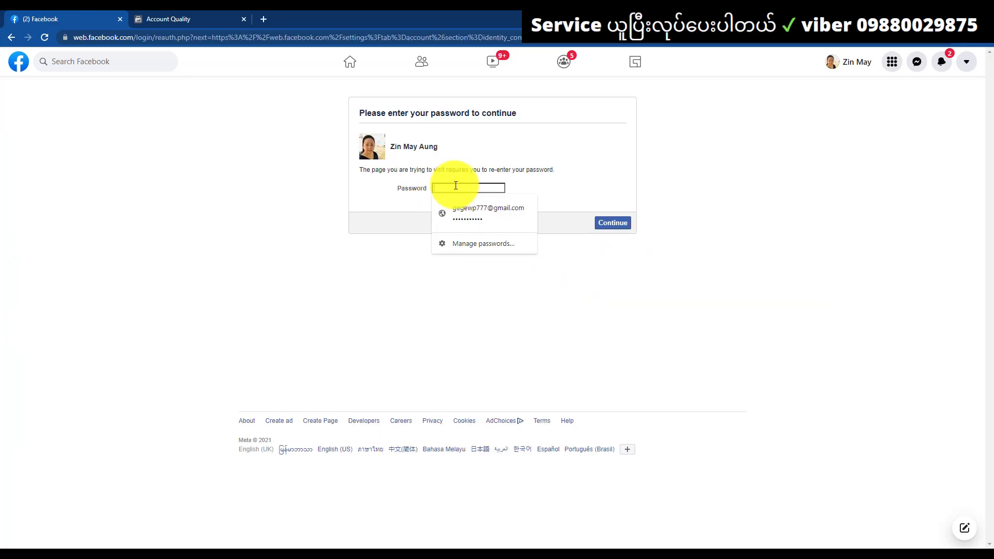
left_click(466, 209)
left_click(627, 223)
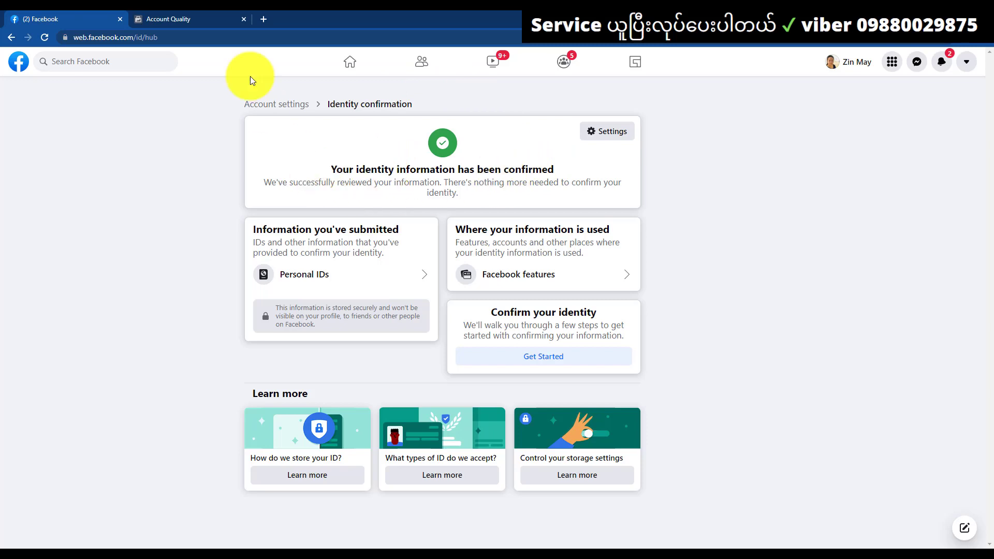
left_click(210, 17)
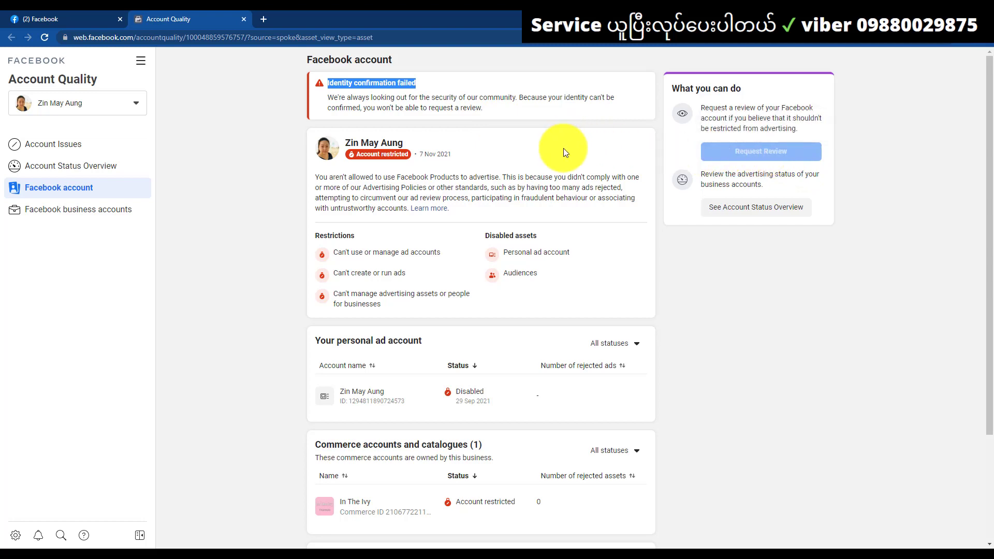
Copy the Confirm Your Identity link saved in Sticky Notes
left_click(958, 16)
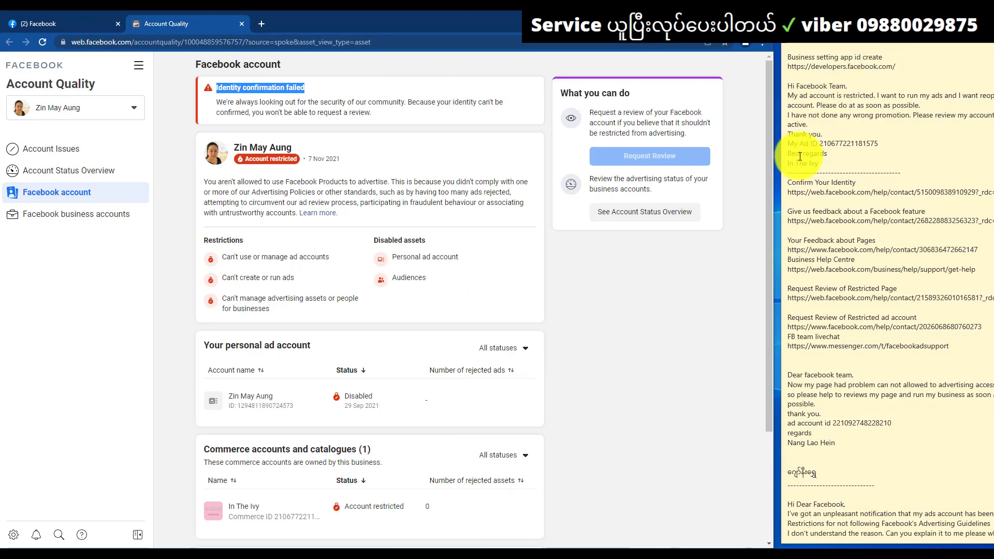
triple_click(794, 192)
right_click(794, 192)
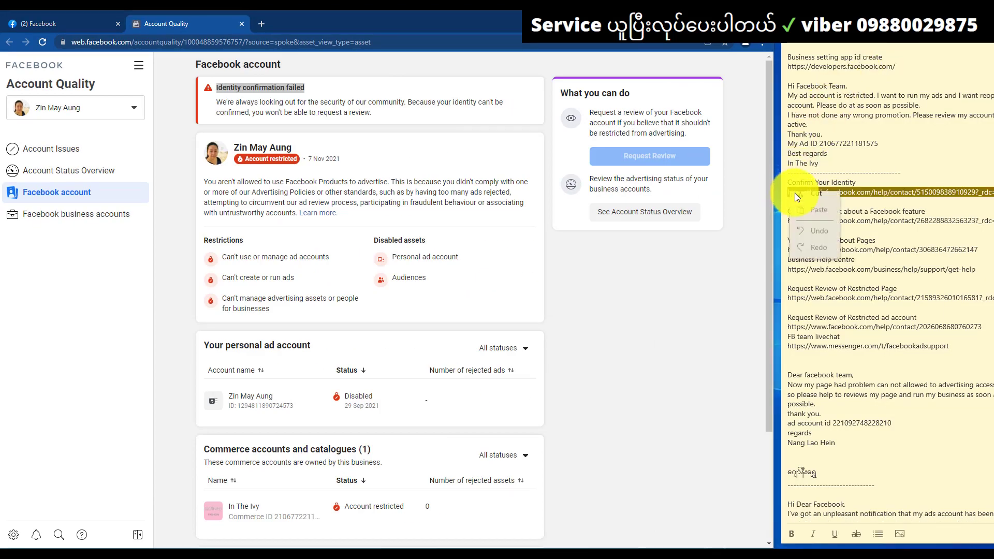
left_click(809, 204)
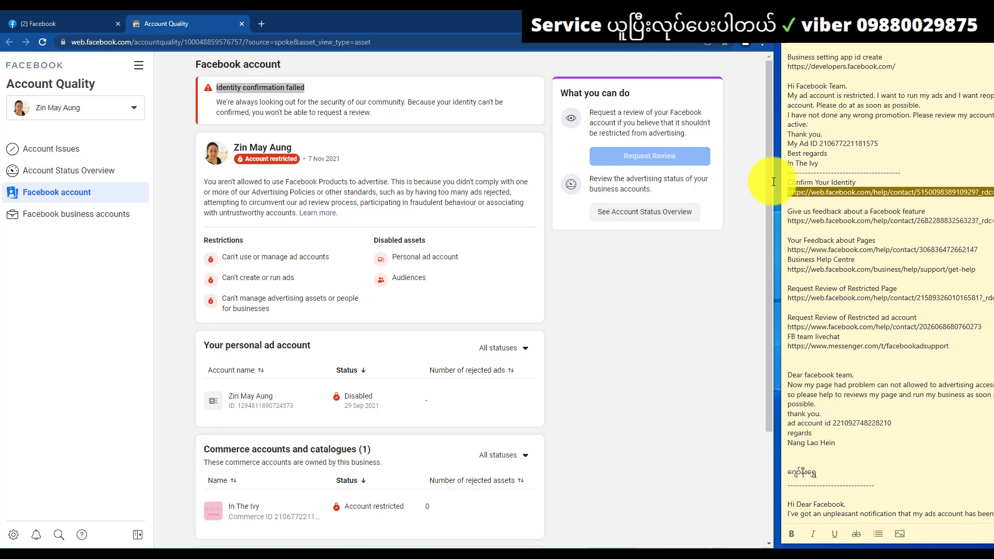
Paste and go to the copied link in a new browser tab
left_click(265, 24)
right_click(266, 39)
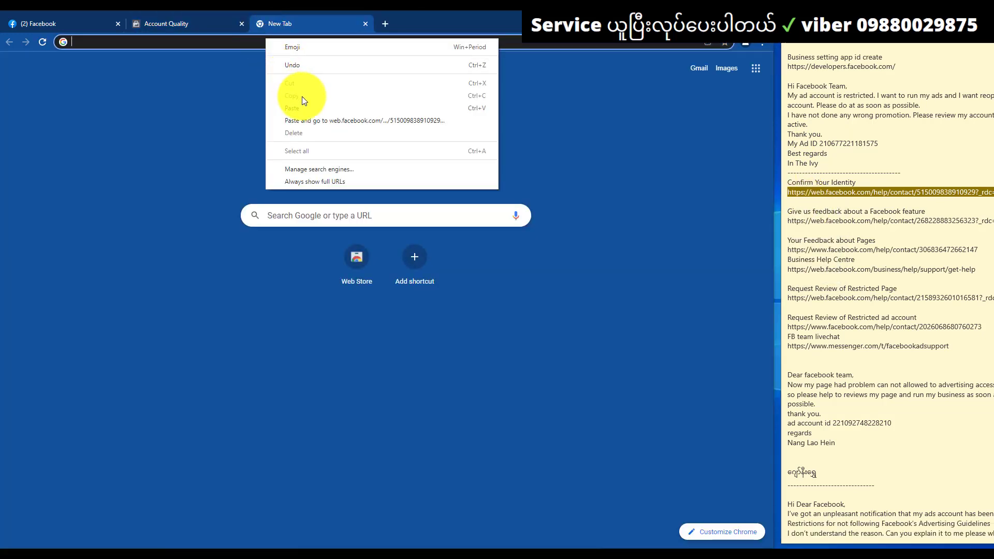
left_click(307, 119)
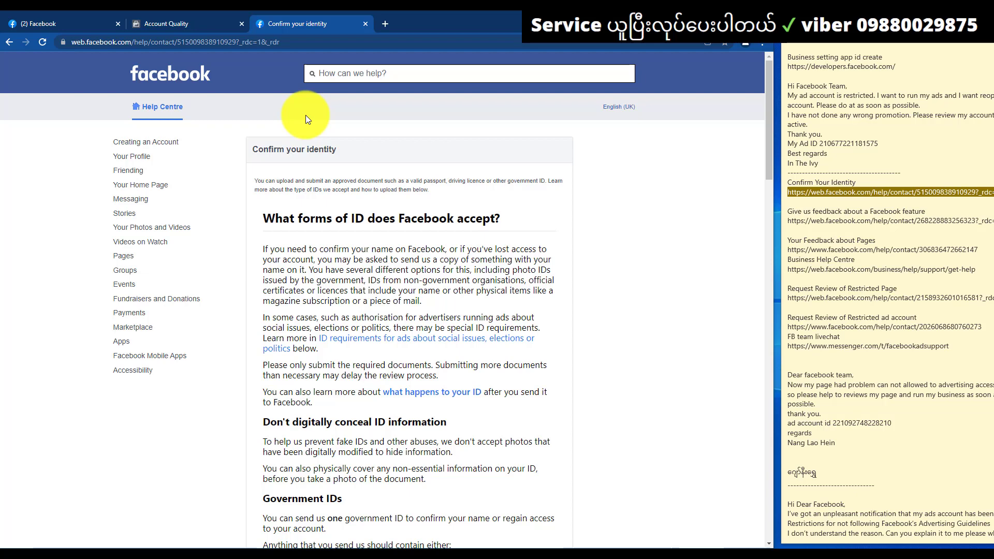
Maximize the browser and scroll the Confirm your identity page down to the Upload approved document form
scroll(273, 219, "down", 9)
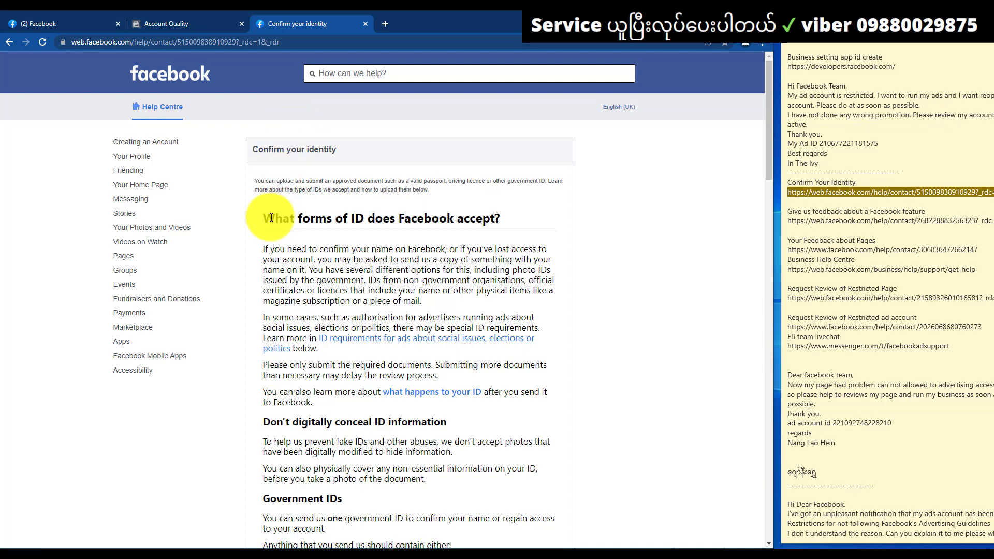
scroll(273, 219, "down", 10)
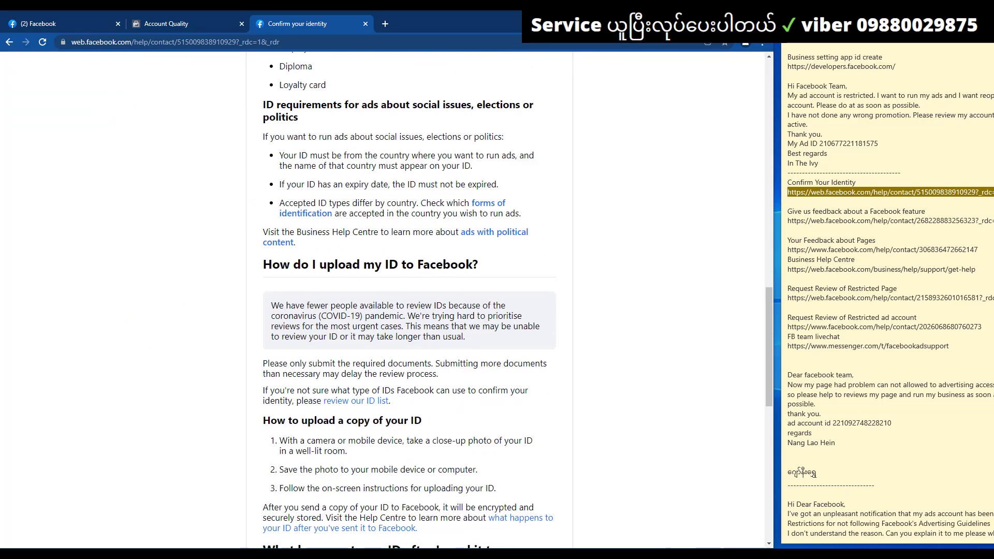
key("super+Up")
scroll(519, 238, "down", 10)
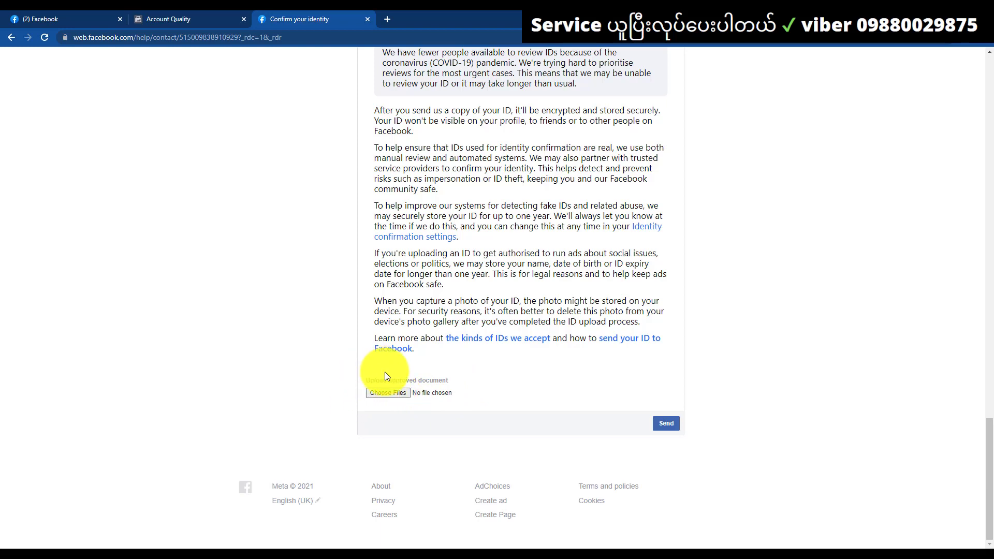
left_click(41, 18)
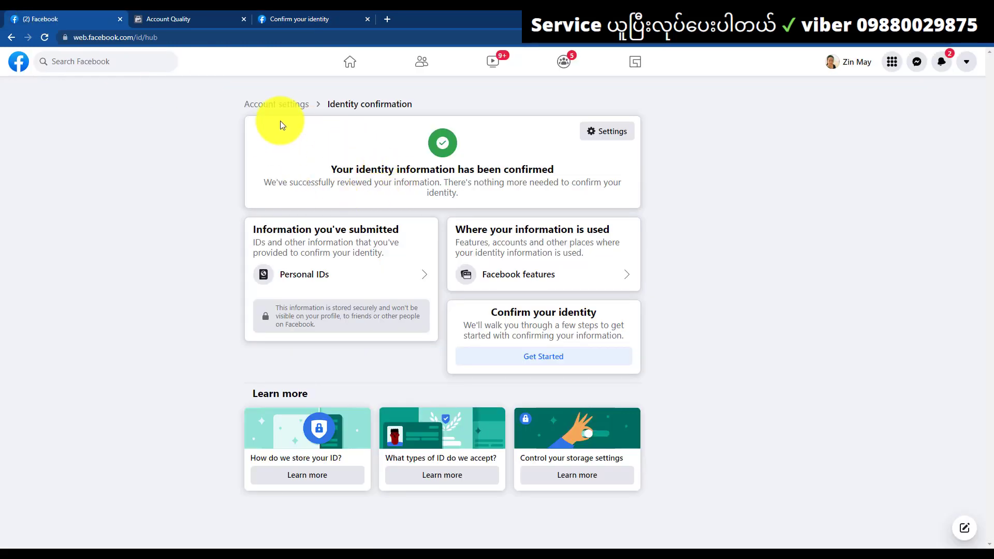
left_click(284, 18)
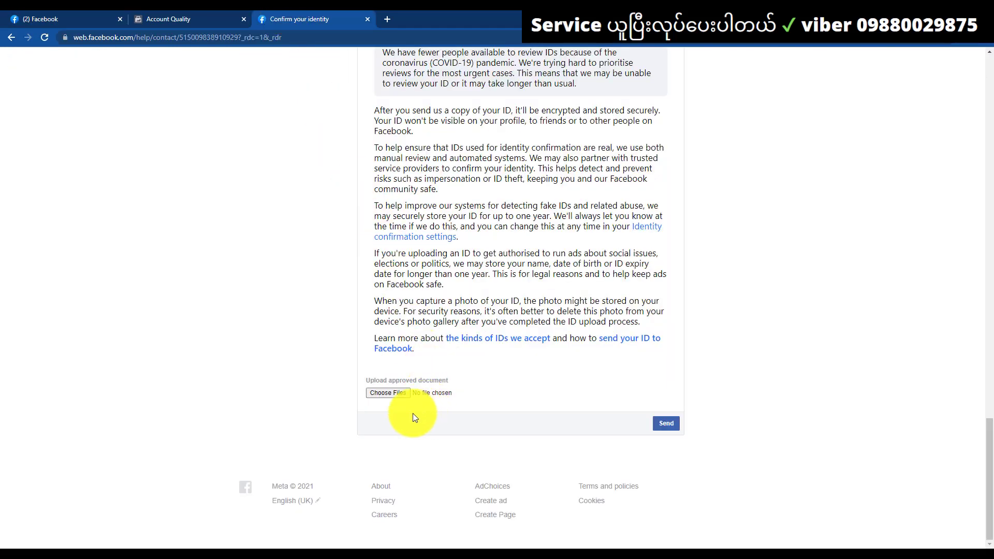
Attach Untitled design (14).png as the approved ID document
left_click(384, 393)
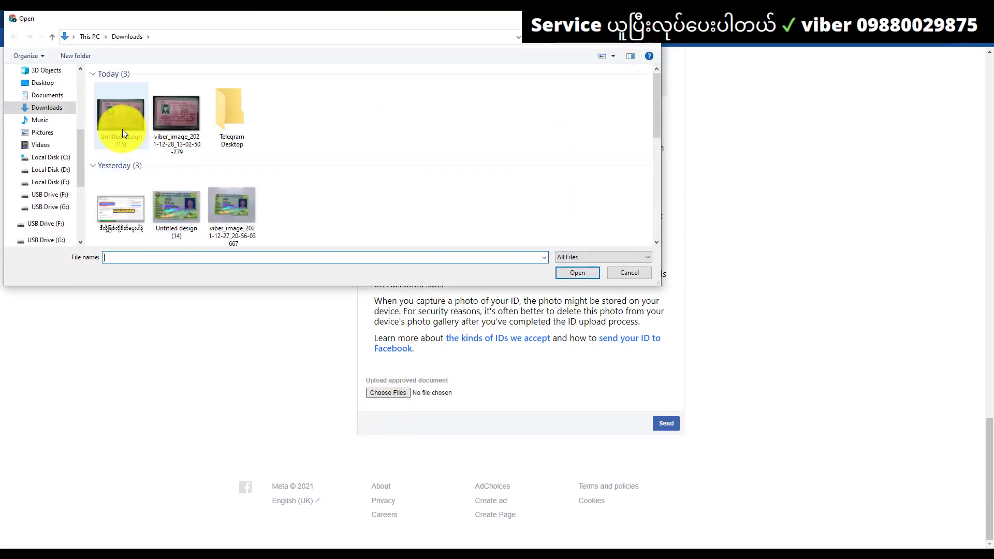
scroll(123, 140, "down", 1)
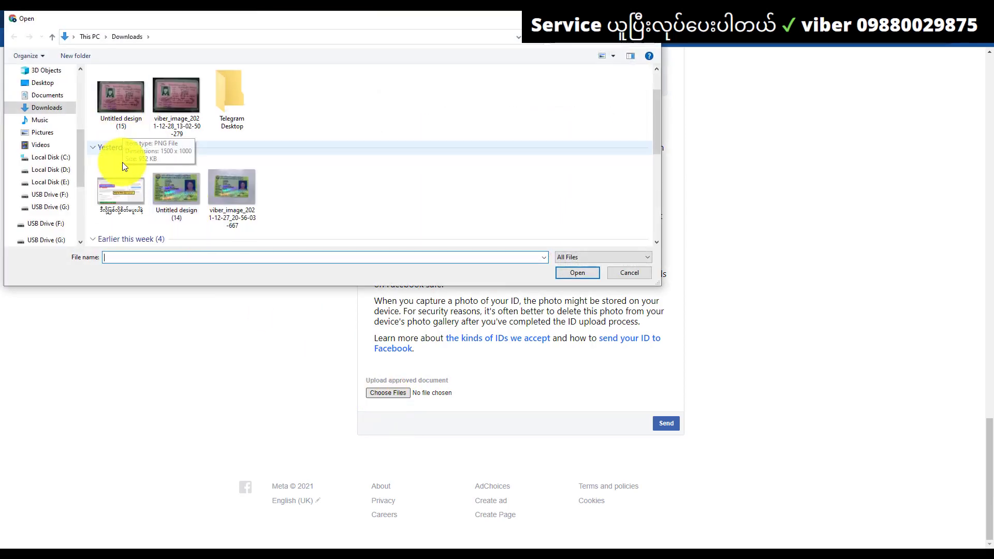
left_click(182, 187)
left_click(577, 272)
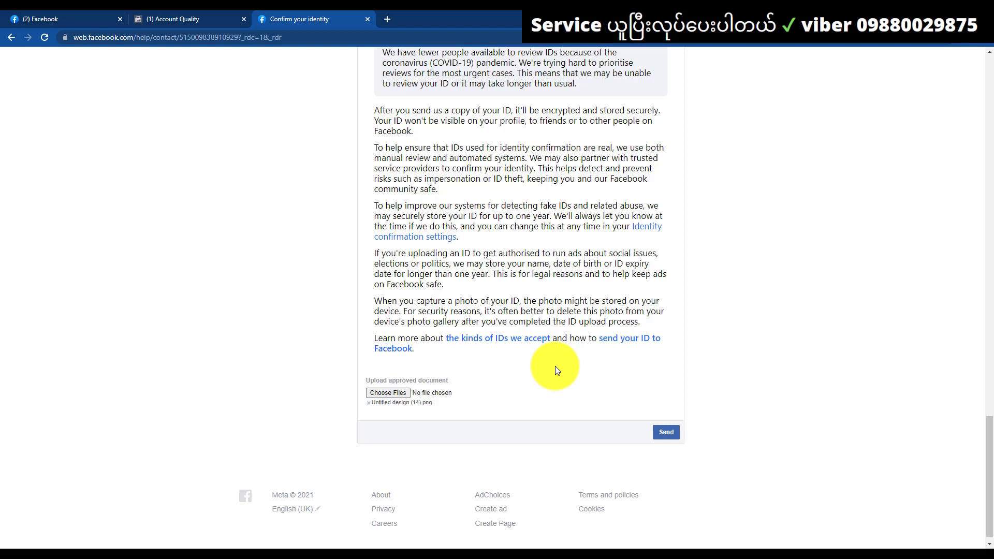
Try submitting the form, then open the Register as a Facebook Developer link in a new tab
left_click(666, 433)
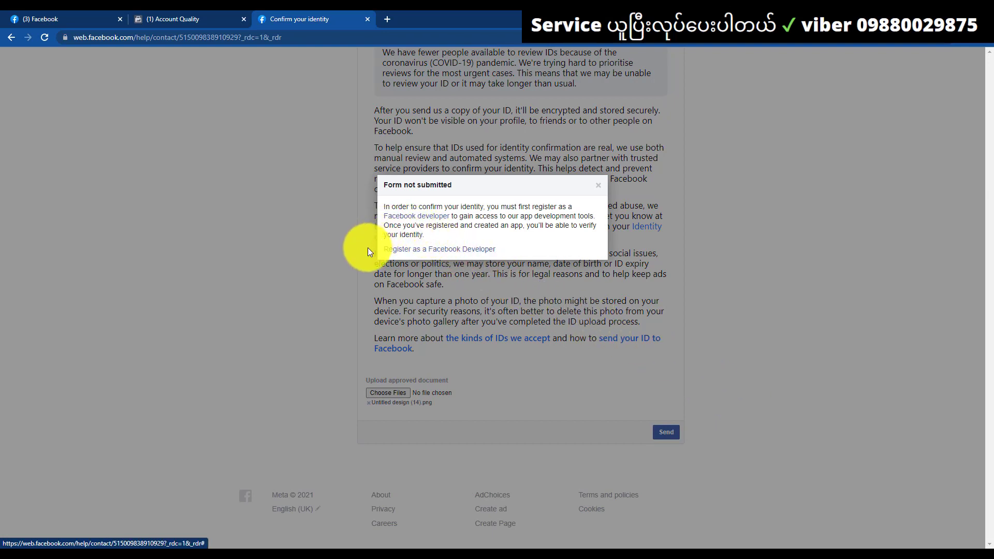
right_click(465, 252)
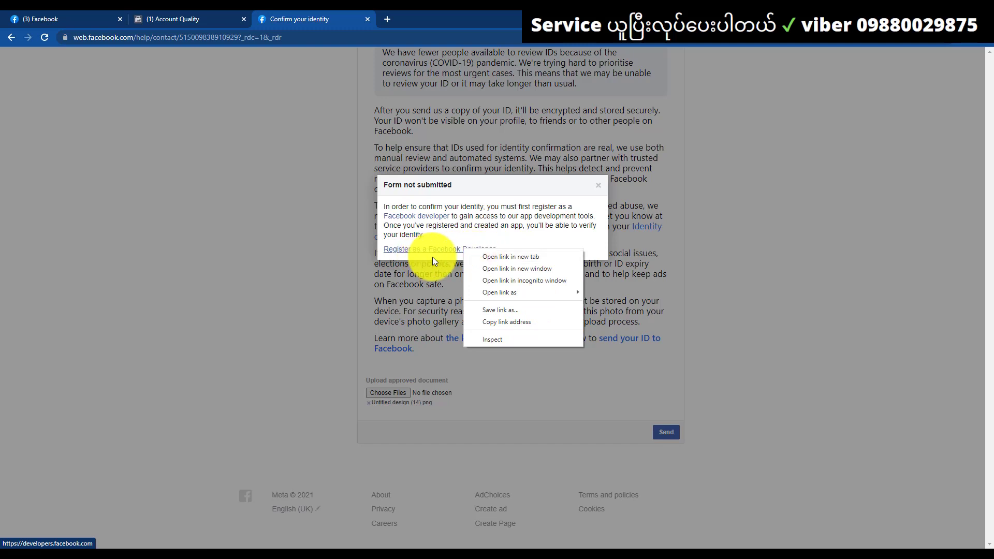
left_click(489, 259)
key("ctrl+Tab")
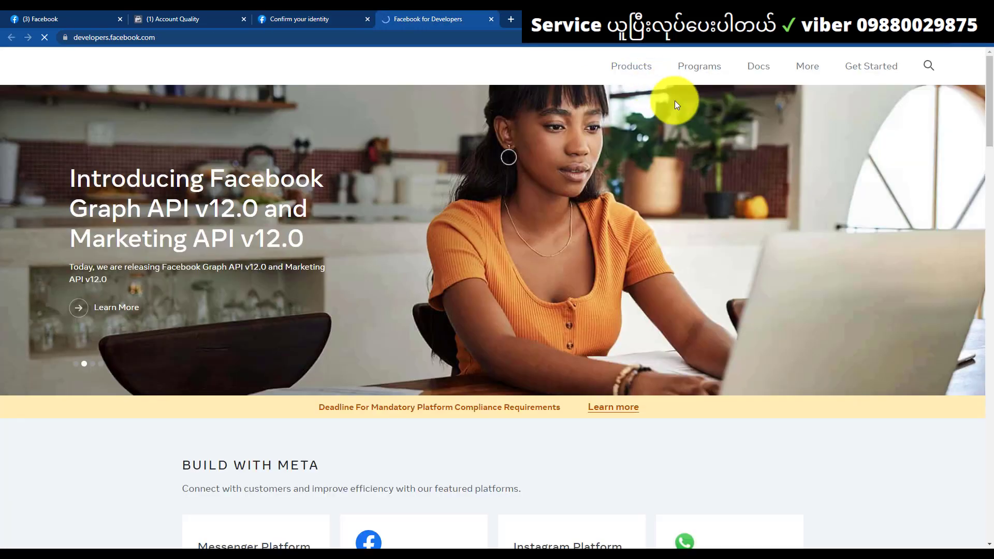
scroll(520, 303, "down", 8)
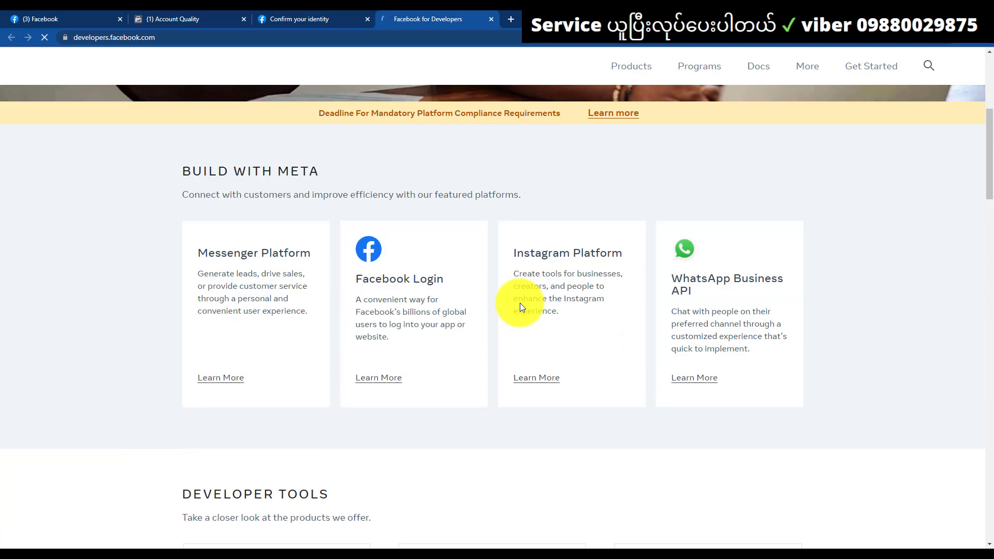
scroll(544, 319, "up", 8)
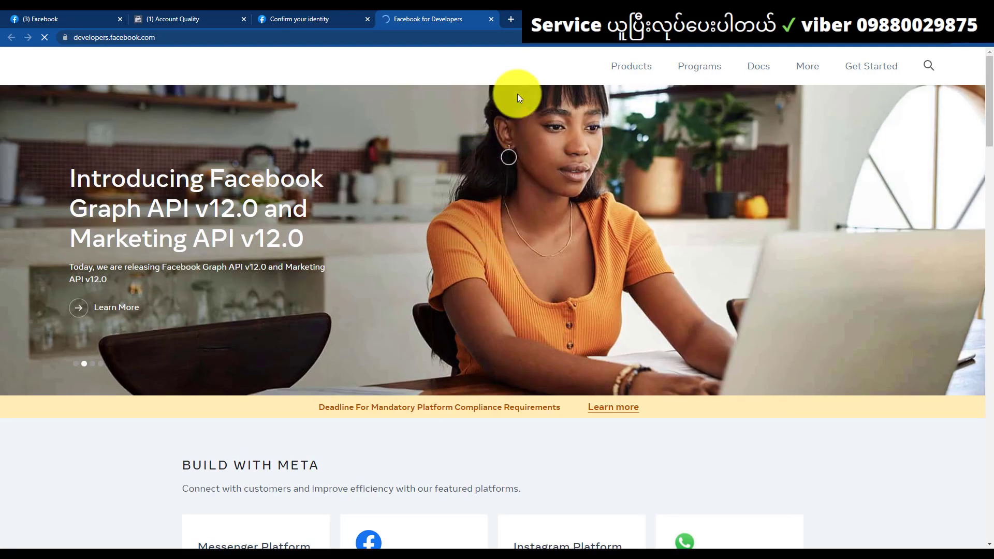
Register as a developer with marketing consent, confirmed email and the Marketer role
left_click(864, 71)
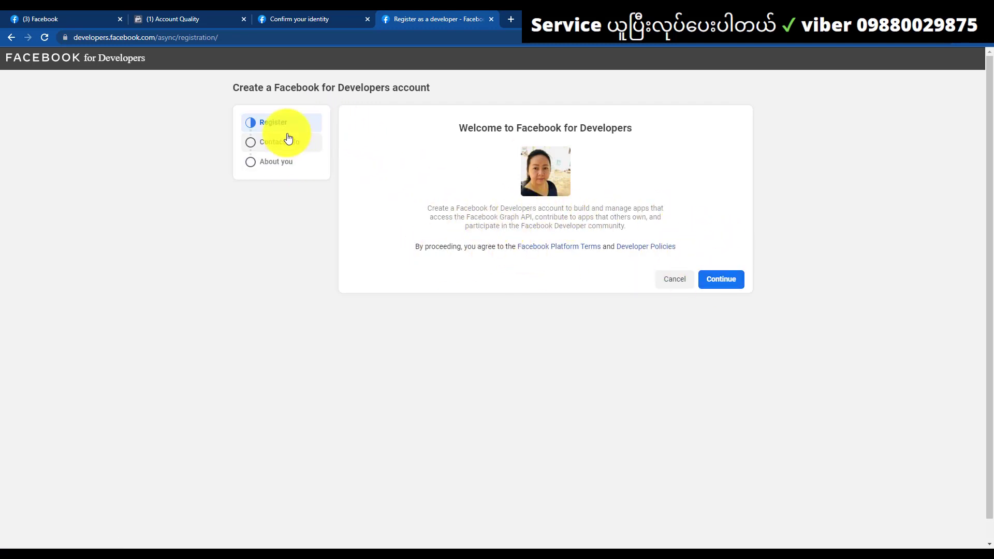
left_click(715, 286)
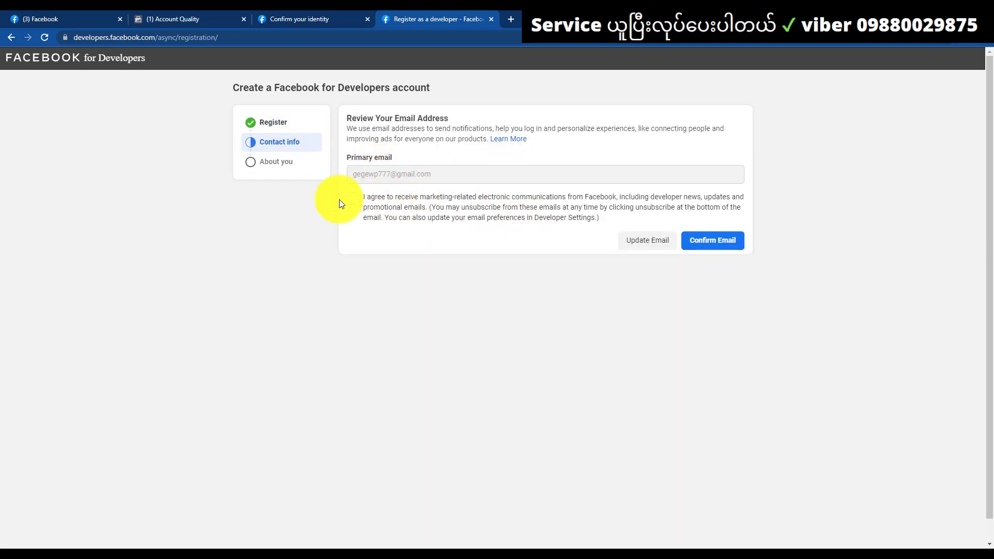
left_click(354, 199)
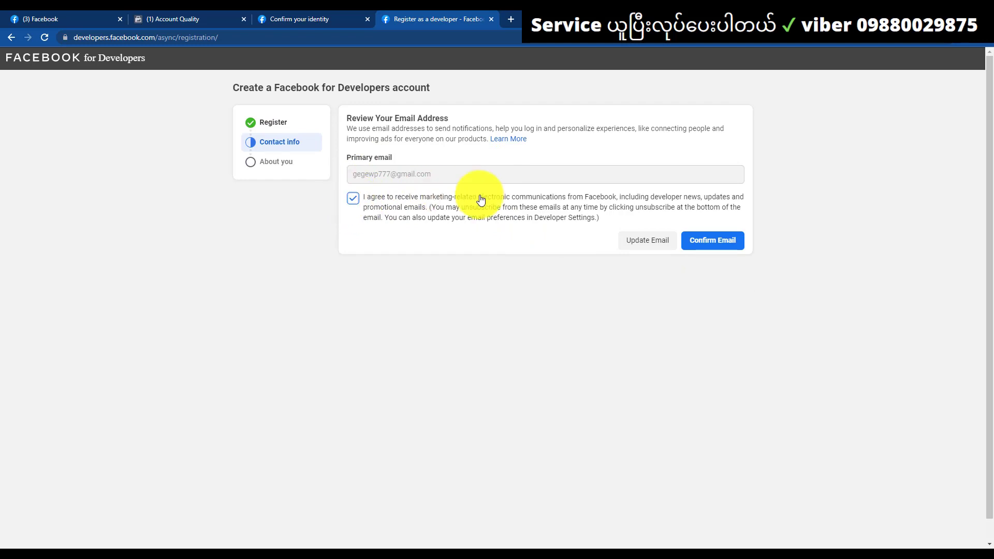
left_click(703, 240)
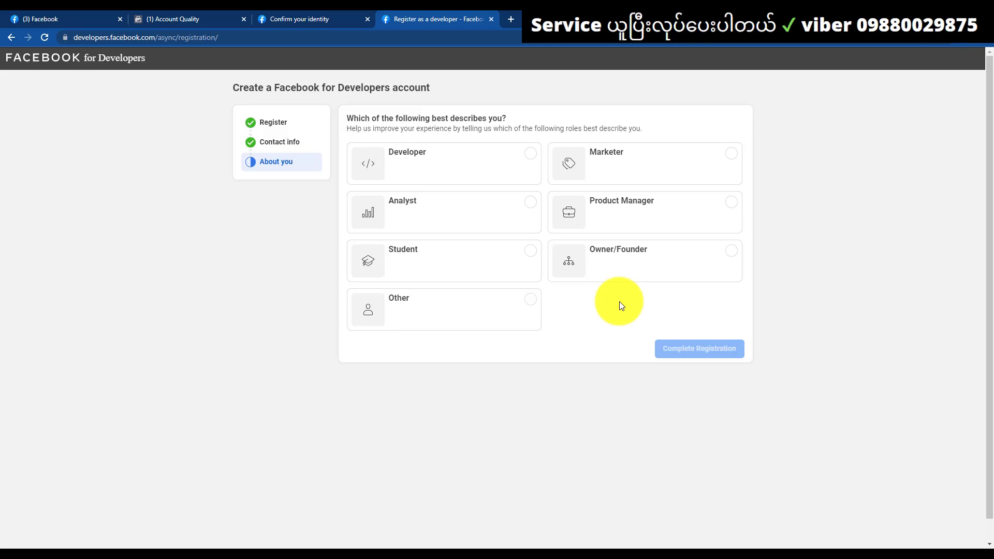
left_click(616, 164)
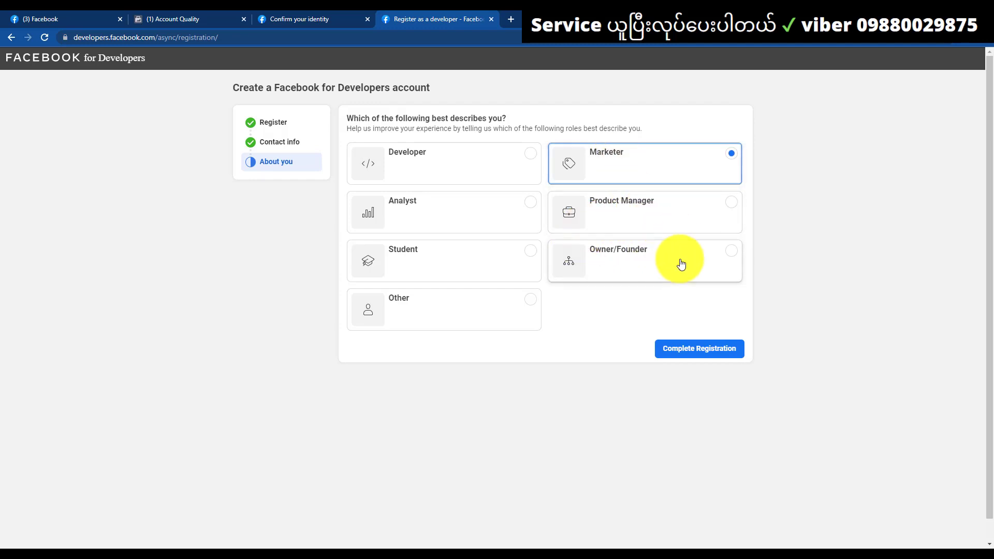
left_click(717, 352)
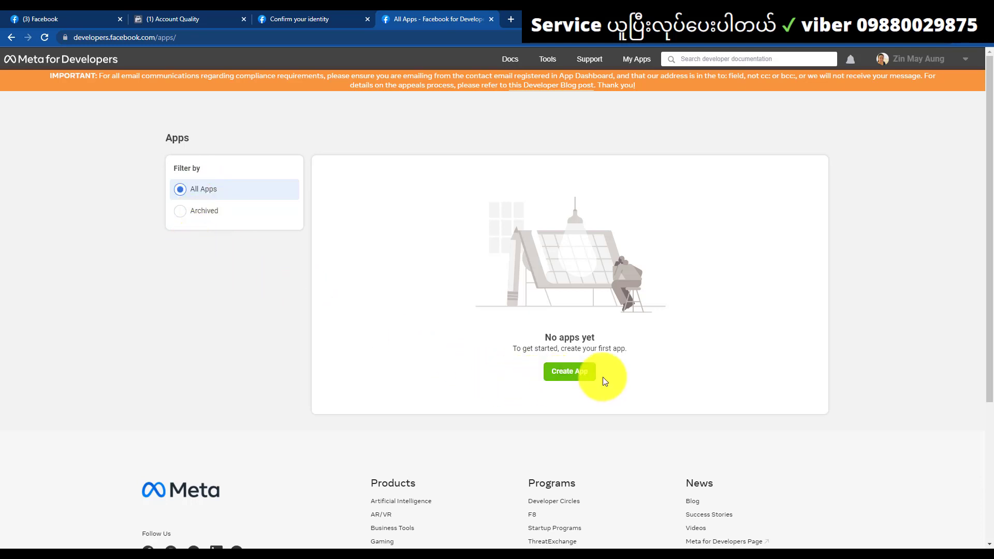
Create a new Business-type app, entering its display name before submitting
left_click(569, 374)
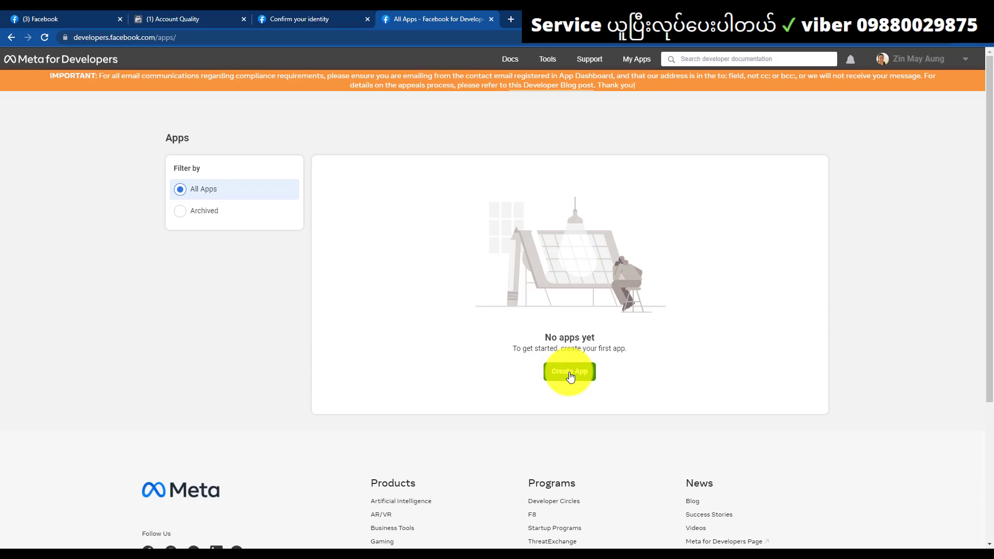
left_click(569, 371)
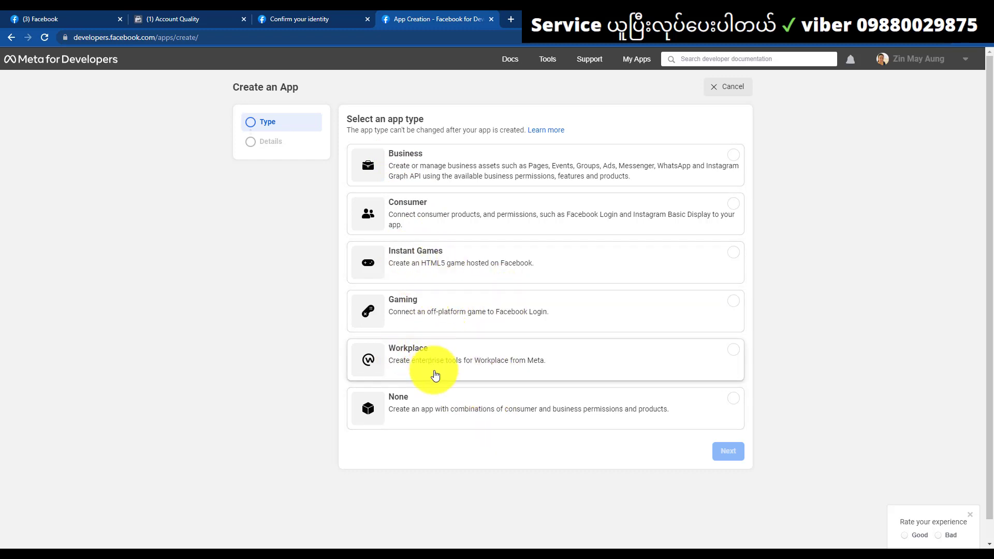
left_click(395, 161)
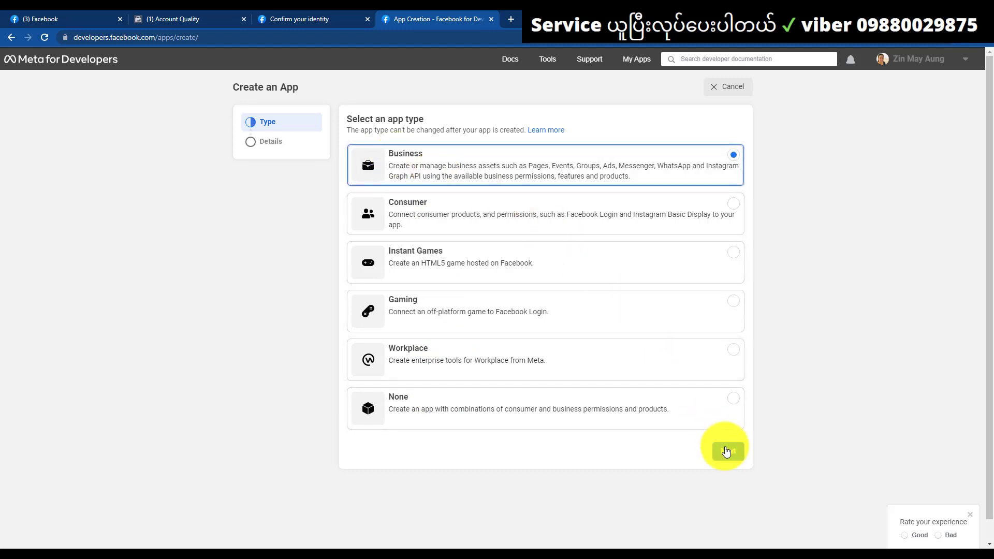
left_click(727, 450)
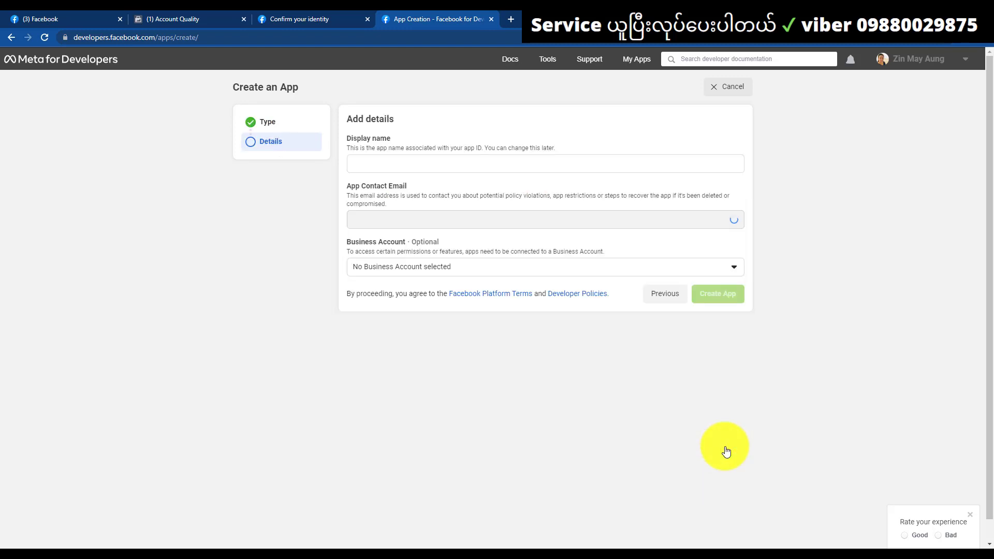
left_click(367, 164)
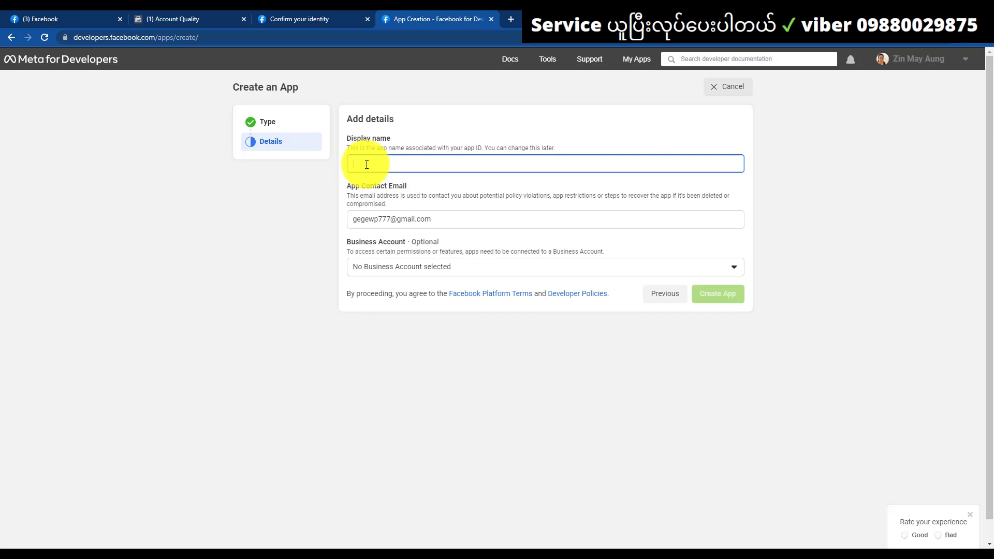
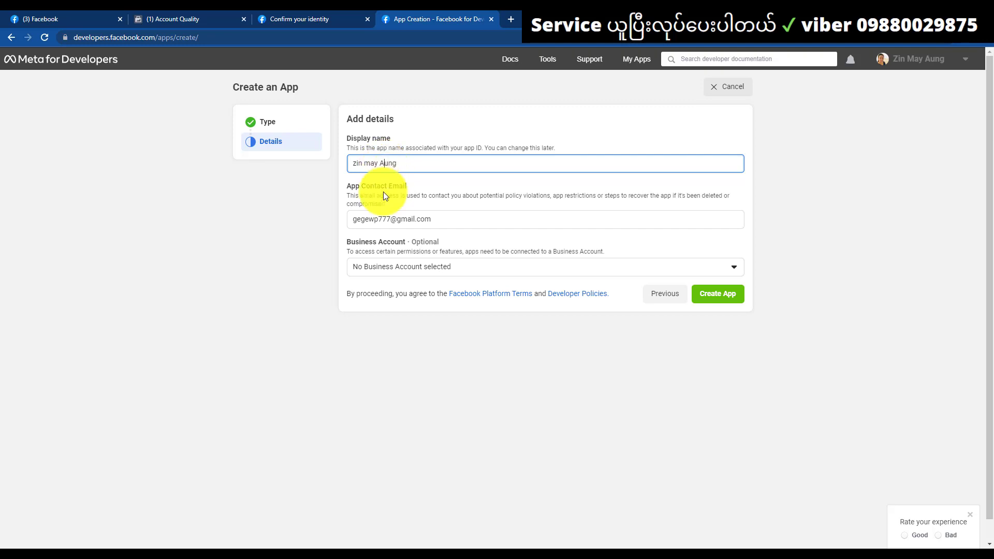
left_click(724, 292)
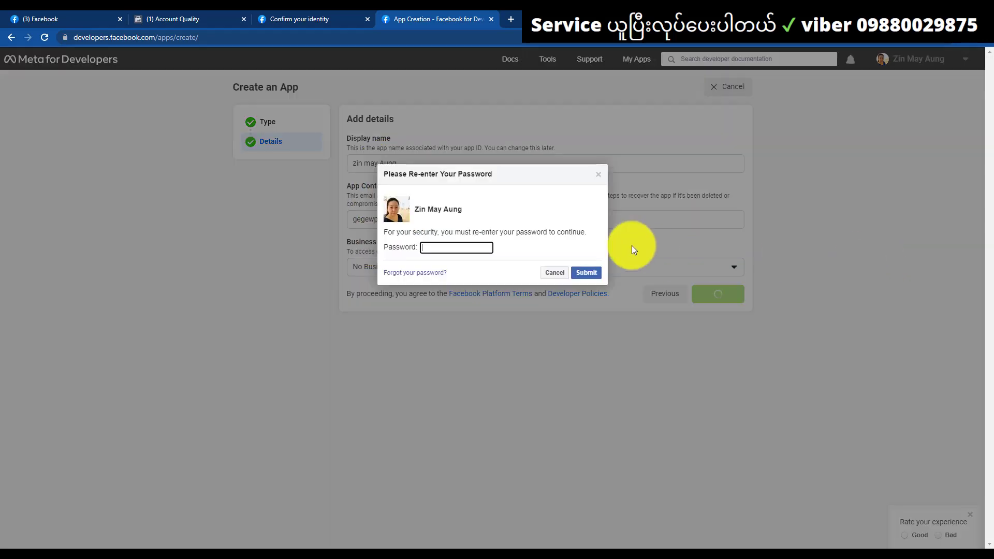
Re-confirm the saved password to finish the app, save it in Chrome, and select the App ID
left_click(470, 247)
left_click(466, 276)
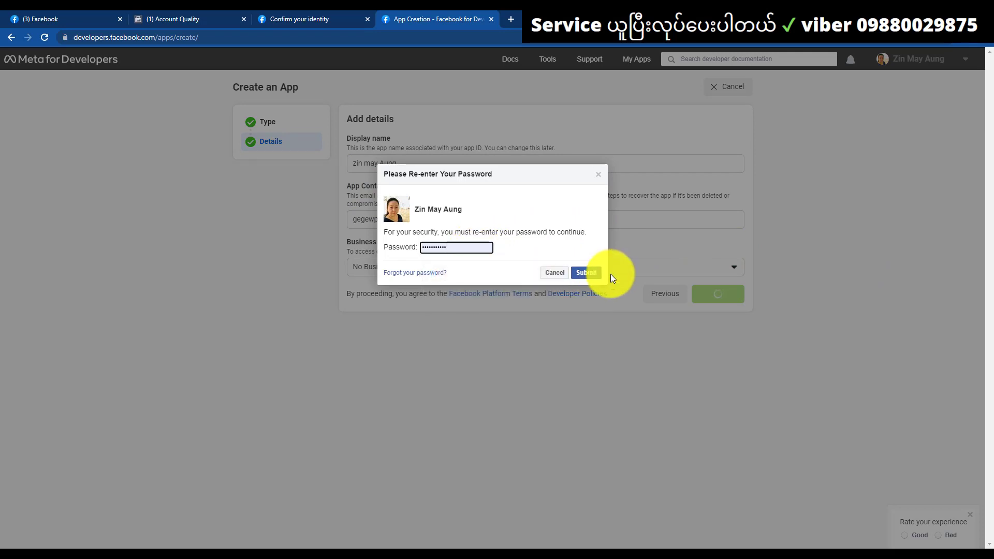
left_click(589, 273)
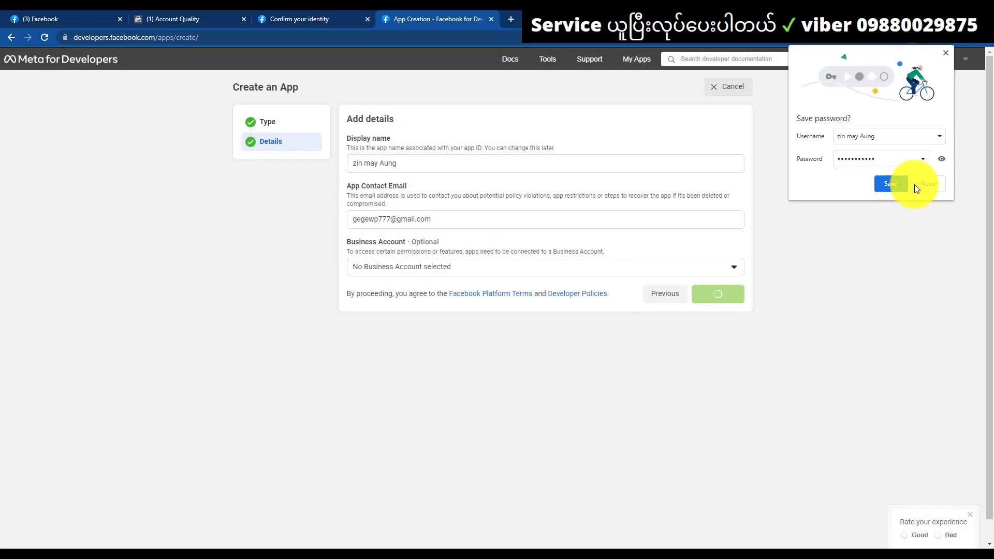
left_click(896, 185)
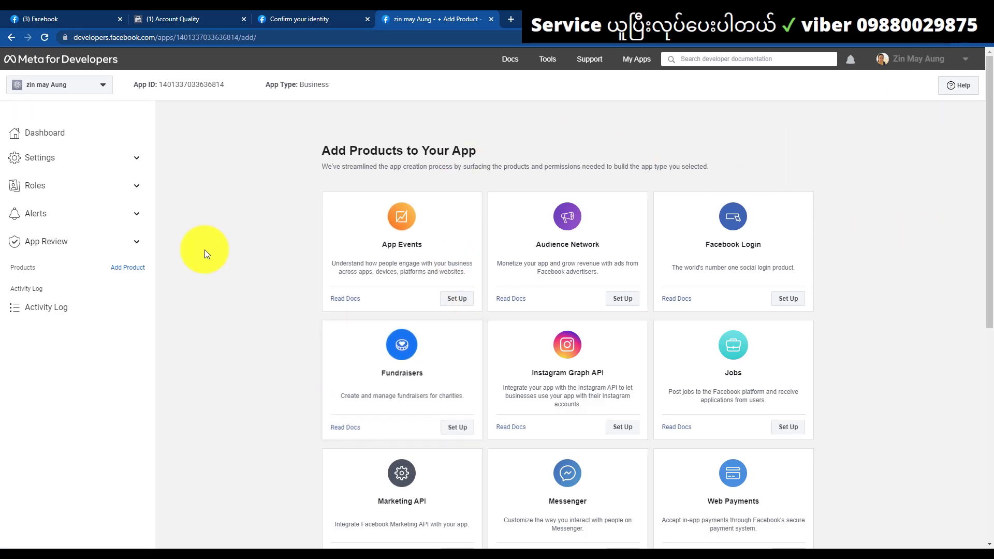
left_click_drag(171, 84, 226, 91)
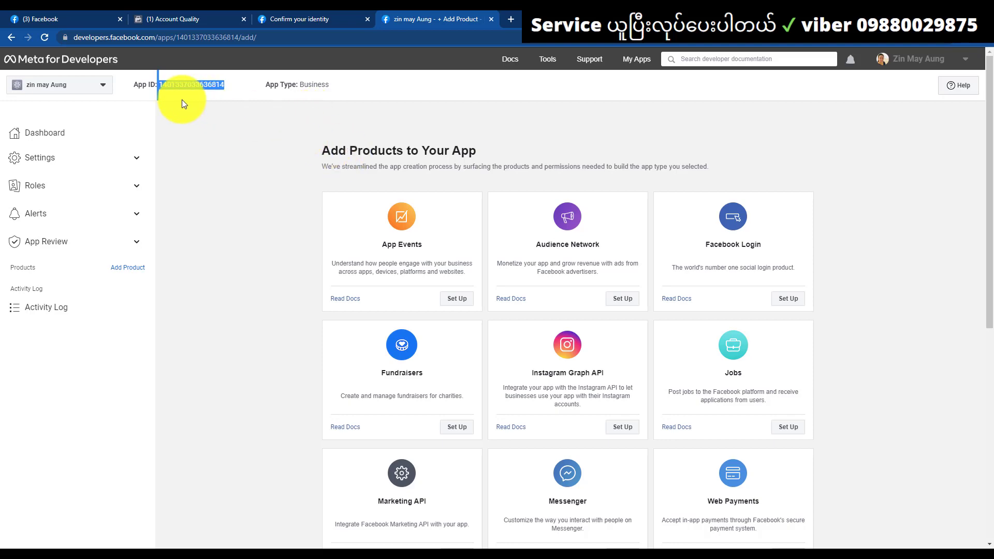
left_click(321, 15)
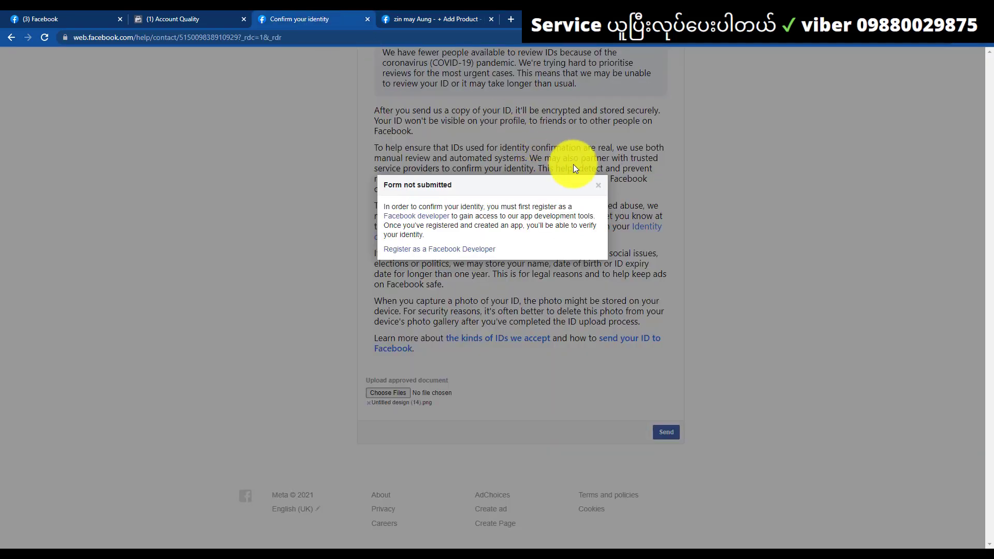
Dismiss the Form not submitted notice, send the ID form, and acknowledge the success message
left_click(597, 183)
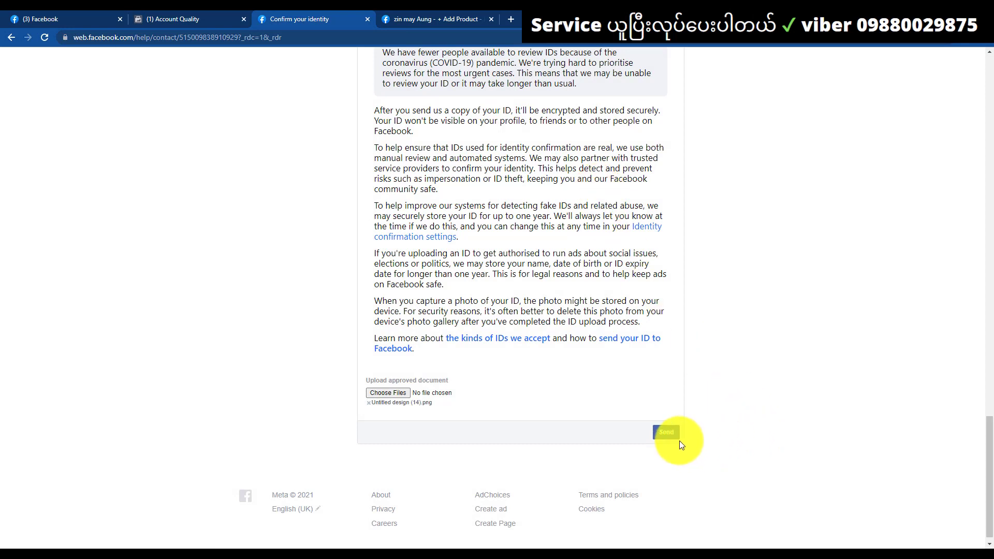
left_click(668, 433)
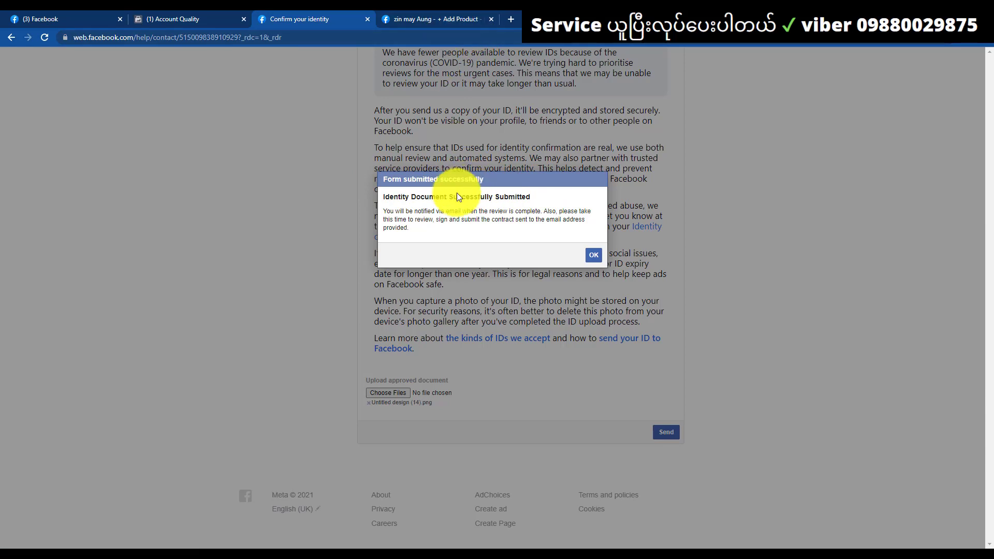
left_click(594, 256)
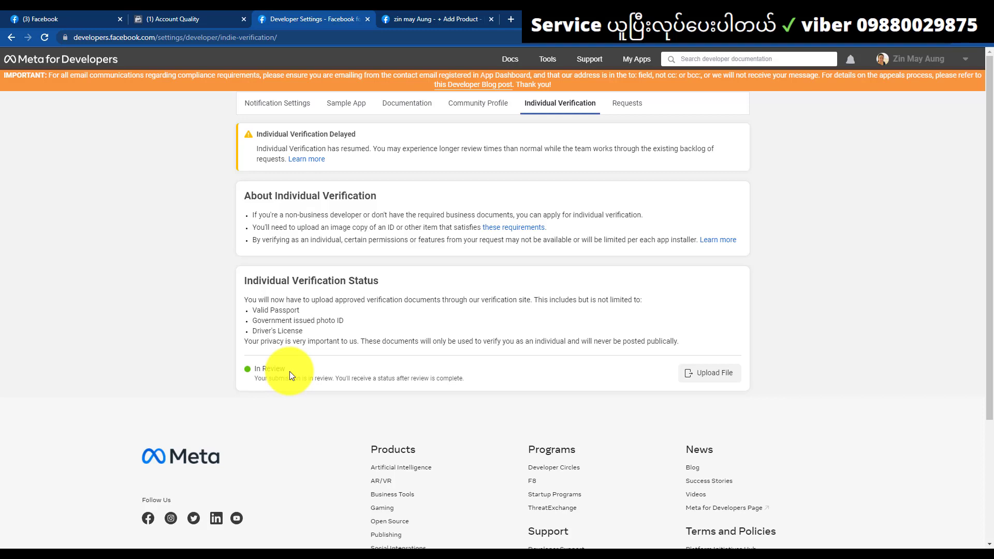
Reload the Account Quality tab and scroll down to the restriction notice and the failed identity confirmation
left_click(223, 12)
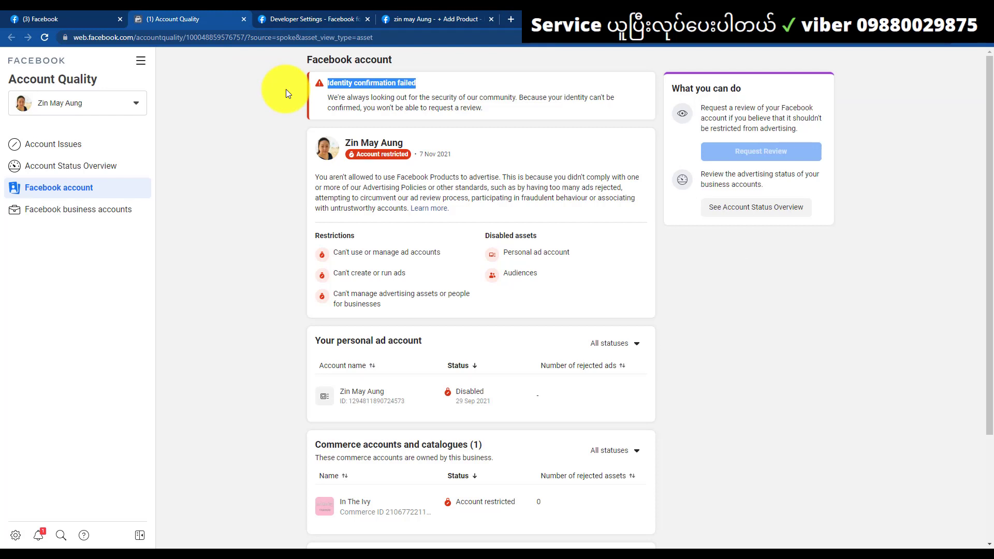
left_click(45, 38)
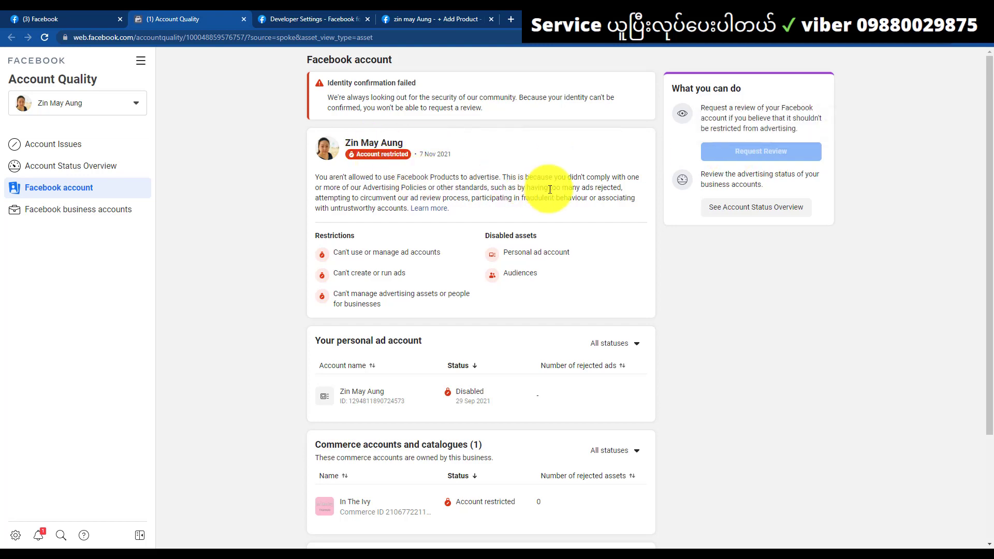
scroll(549, 190, "down", 3)
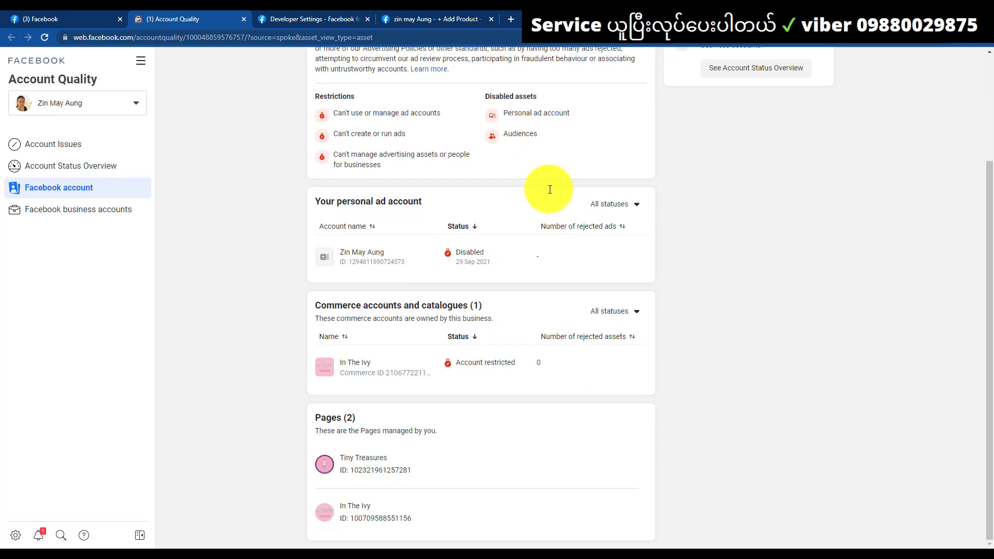